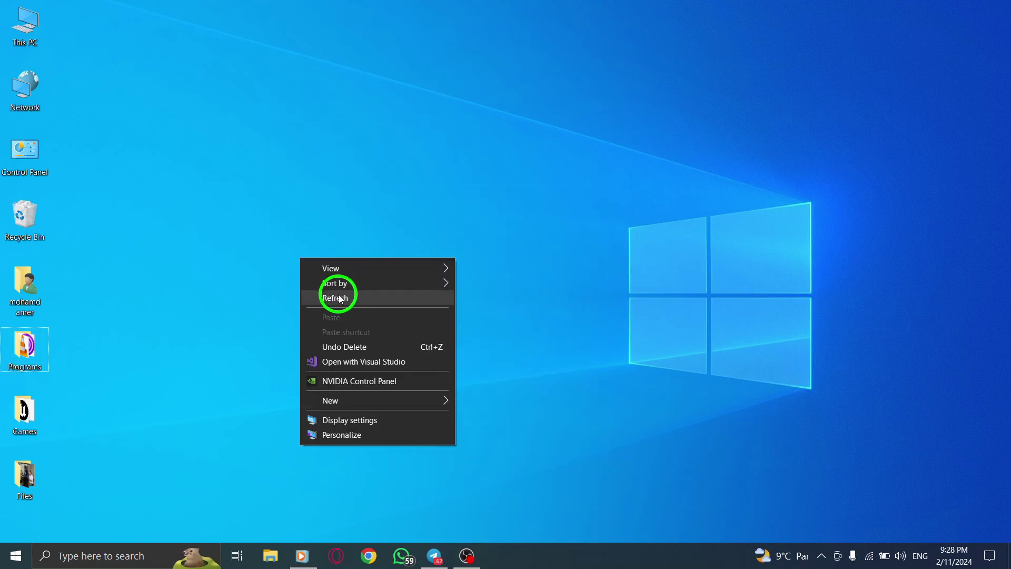
Refresh the desktop and drag the Telegram taskbar button to the end of the taskbar
{"action": "left_click", "coordinate": [340, 298]}
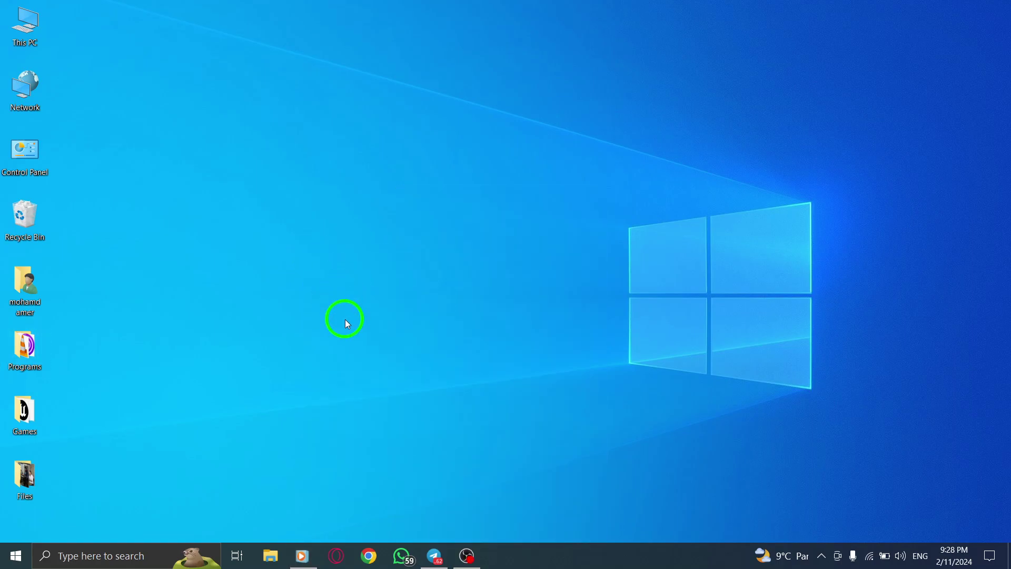
{"action": "left_click_drag", "start_coordinate": [434, 553], "coordinate": [473, 553]}
{"action": "left_click", "coordinate": [491, 369]}
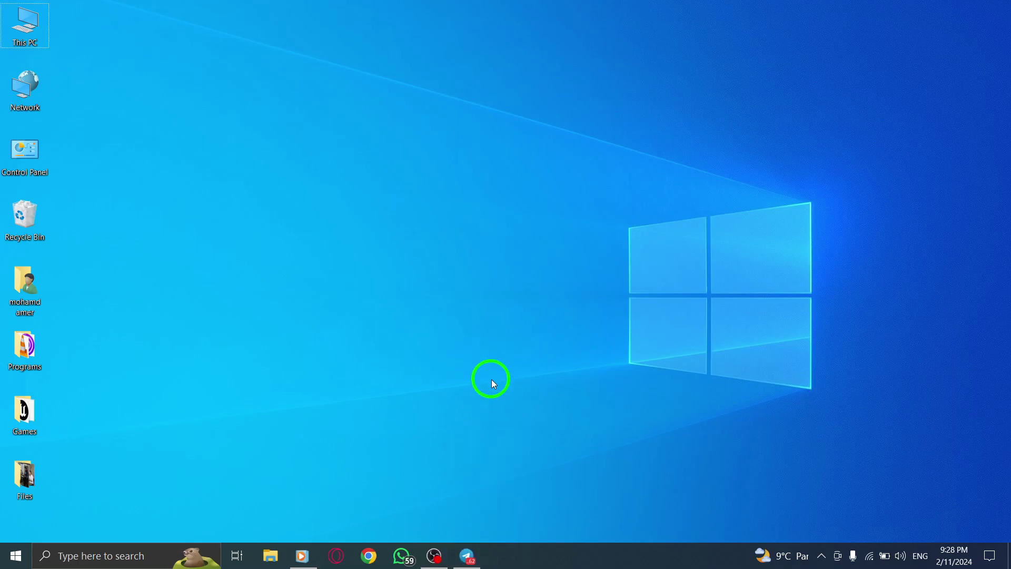
Bring Telegram forward from the taskbar and open its hamburger side menu, closing and reopening it
{"action": "left_click", "coordinate": [467, 555]}
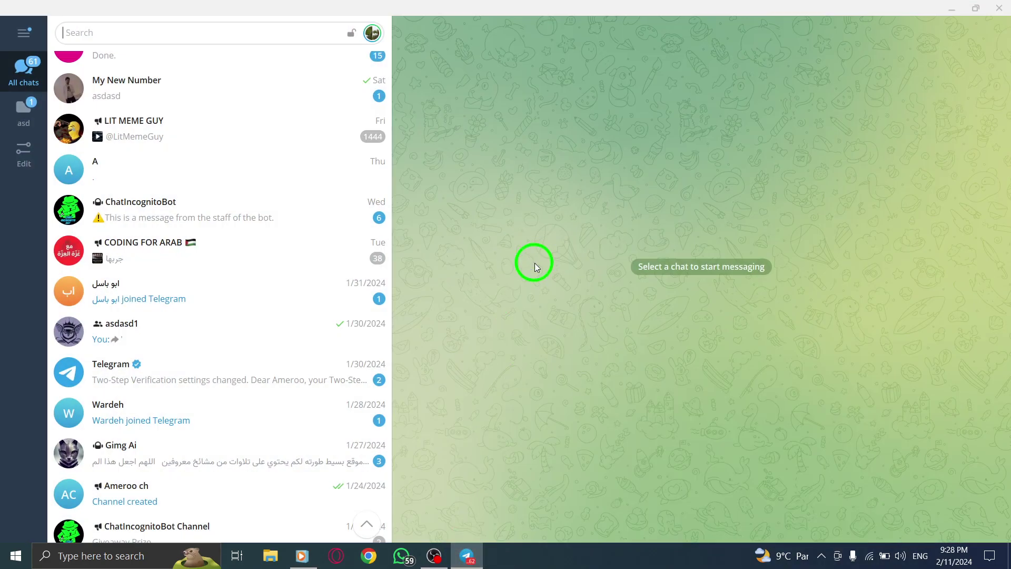
{"action": "left_click", "coordinate": [21, 32]}
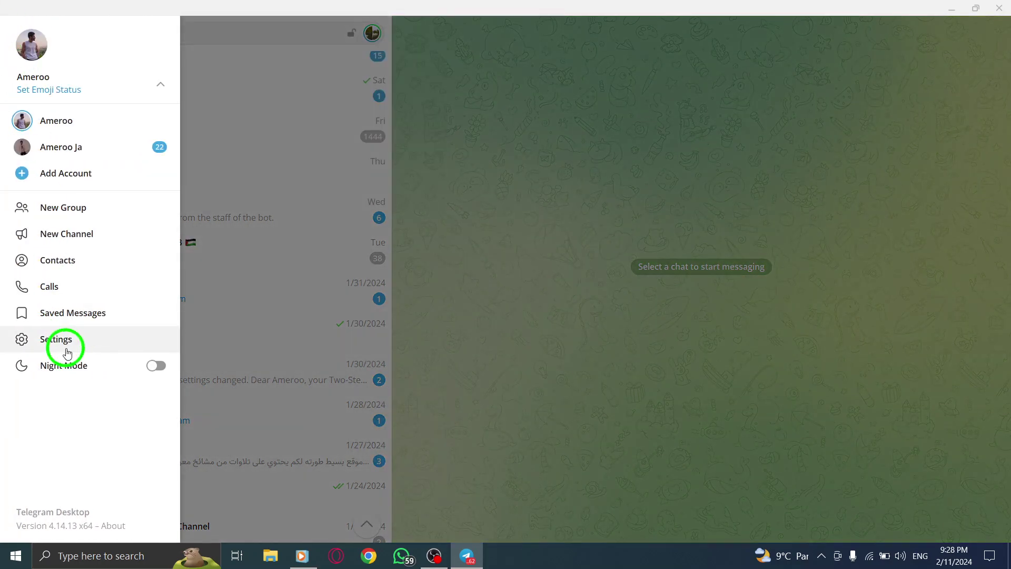
{"action": "left_click", "coordinate": [436, 339]}
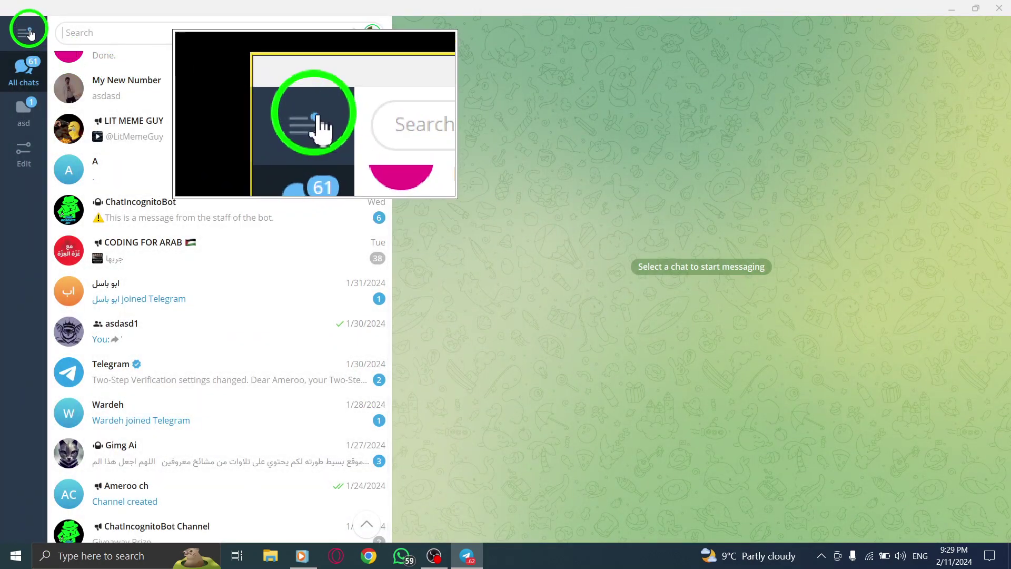
{"action": "left_click", "coordinate": [26, 32]}
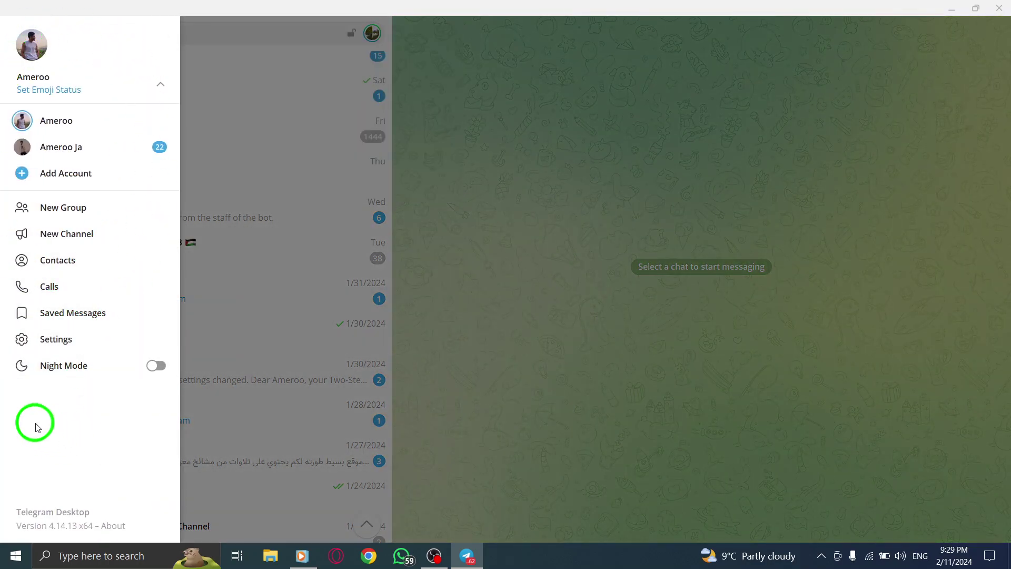
Choose Settings from Telegram's side menu
{"action": "left_click", "coordinate": [56, 339]}
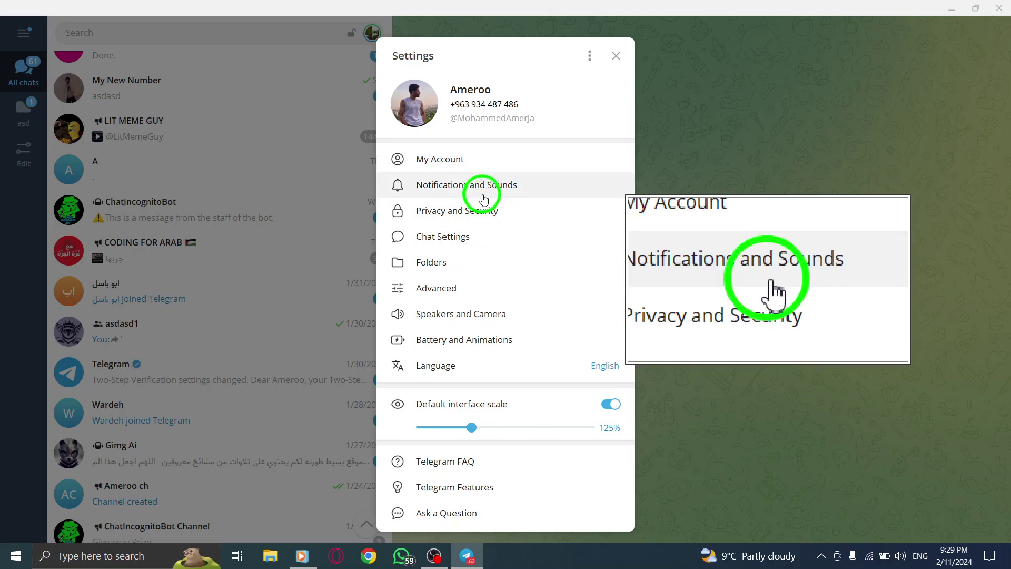
Go to the Notifications and Sounds settings, down to the Calls options
{"action": "left_click", "coordinate": [483, 186]}
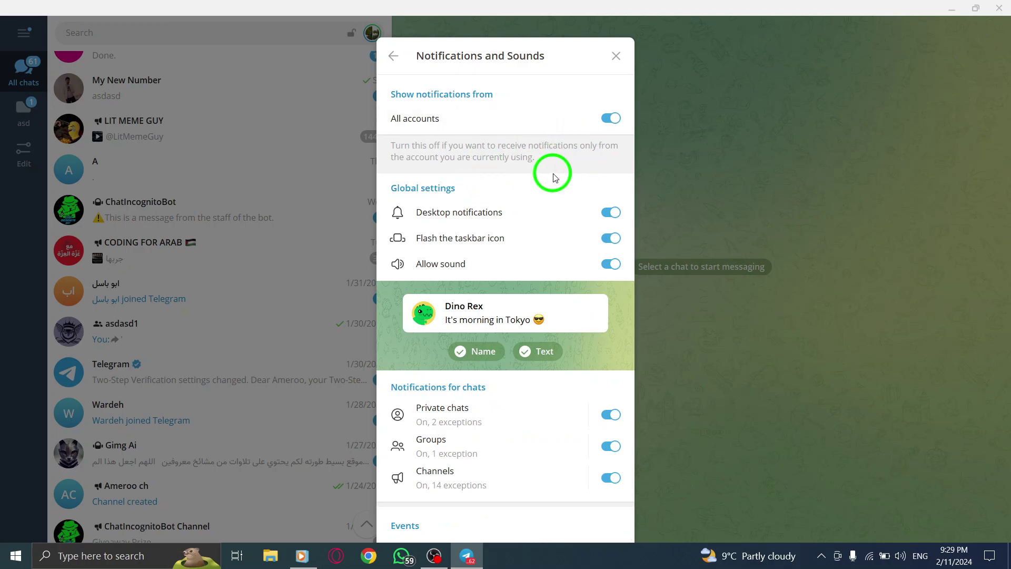
{"action": "scroll", "coordinate": [553, 177], "scroll_direction": "down", "scroll_amount": 2}
{"action": "scroll", "coordinate": [553, 174], "scroll_direction": "down", "scroll_amount": 1}
{"action": "scroll", "coordinate": [553, 174], "scroll_direction": "down", "scroll_amount": 1}
{"action": "scroll", "coordinate": [528, 205], "scroll_direction": "down", "scroll_amount": 1}
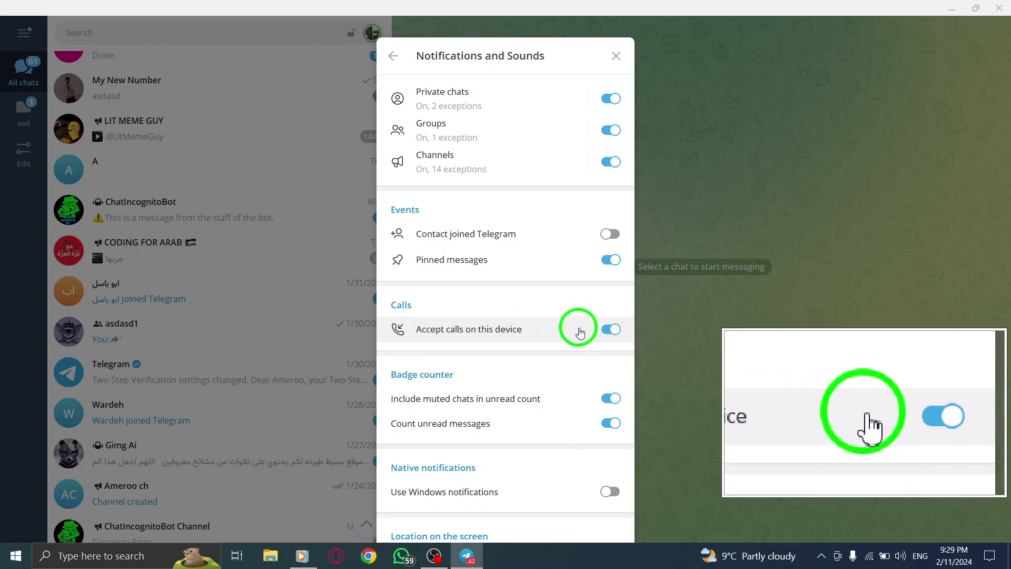
Switch off 'Accept calls on this device' in the Calls section
{"action": "left_click", "coordinate": [610, 333]}
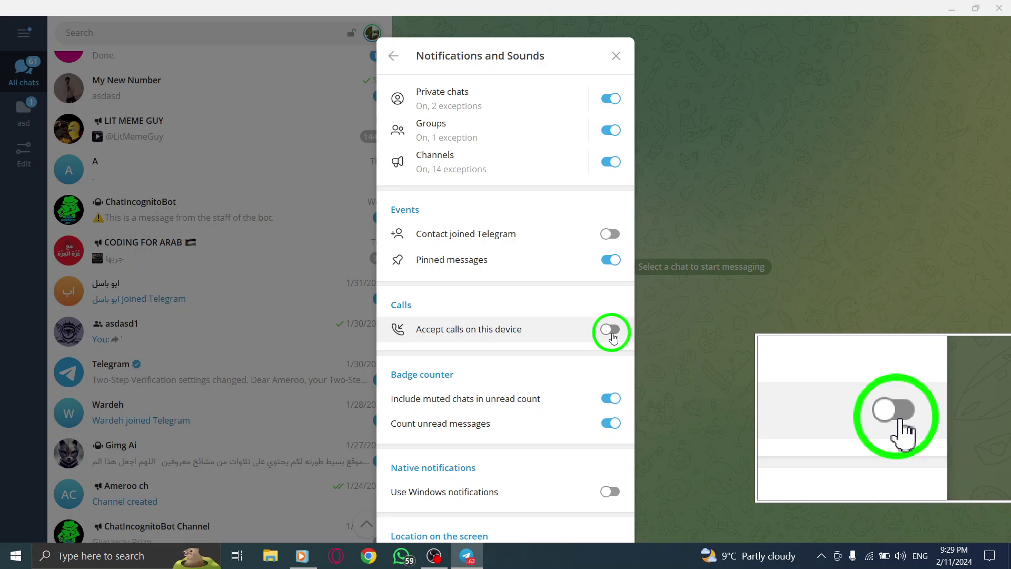
Close Notifications and Sounds, minimize Telegram, and refresh the desktop
{"action": "left_click", "coordinate": [664, 311]}
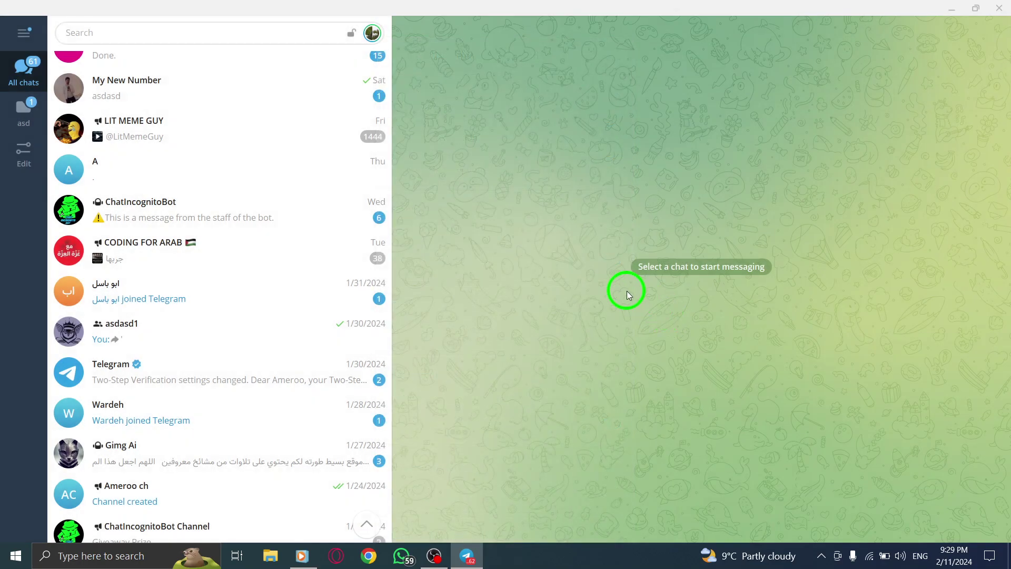
{"action": "left_click", "coordinate": [958, 14]}
{"action": "right_click", "coordinate": [470, 137]}
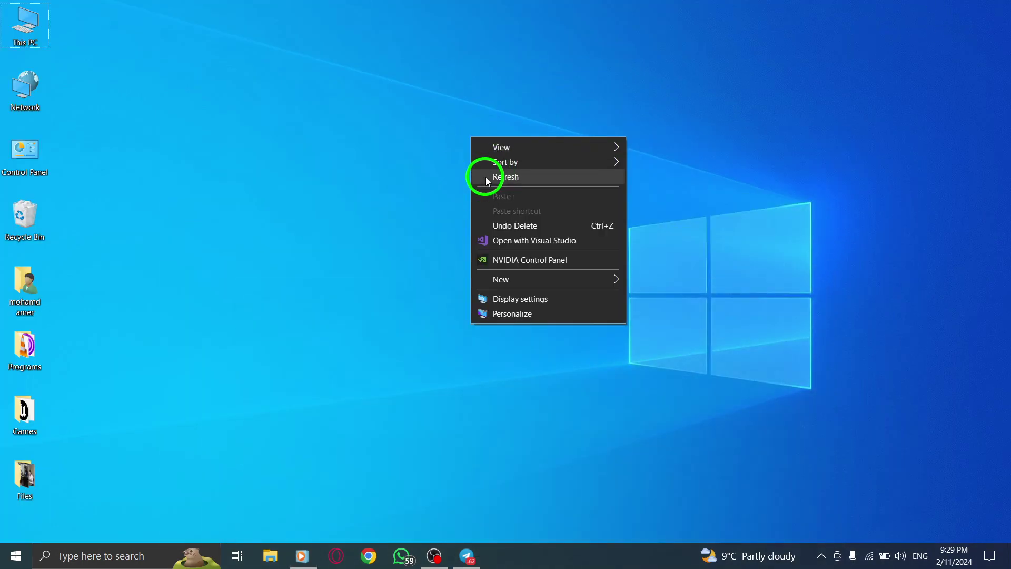
{"action": "left_click", "coordinate": [485, 178]}
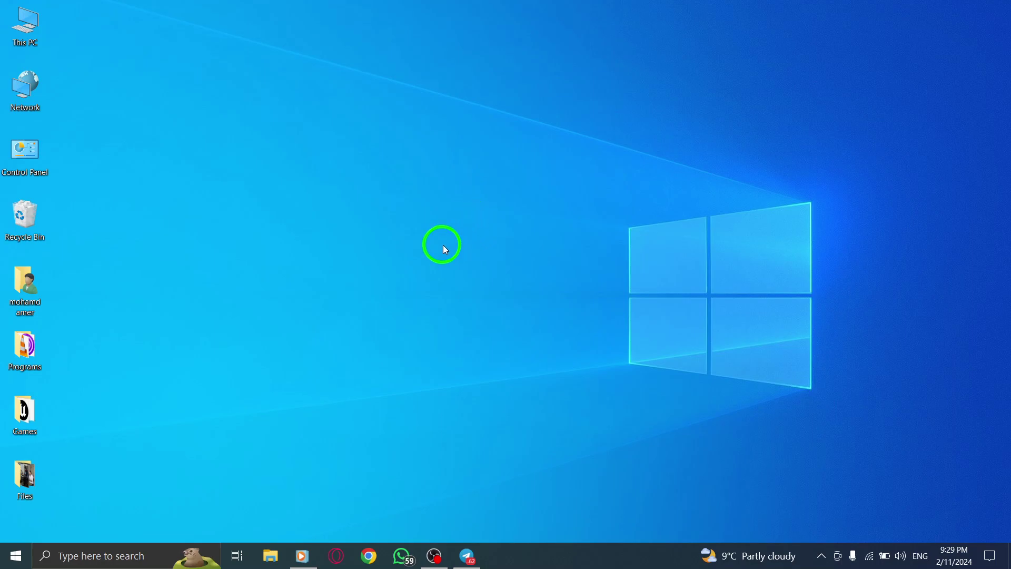